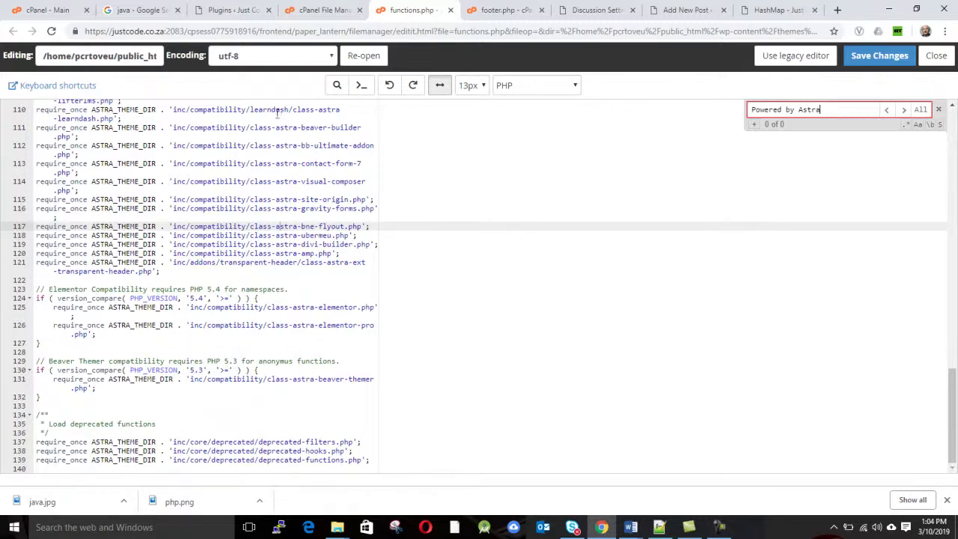
Open the theme customizer for the Just Code site from its WordPress admin.
left_click(472, 11)
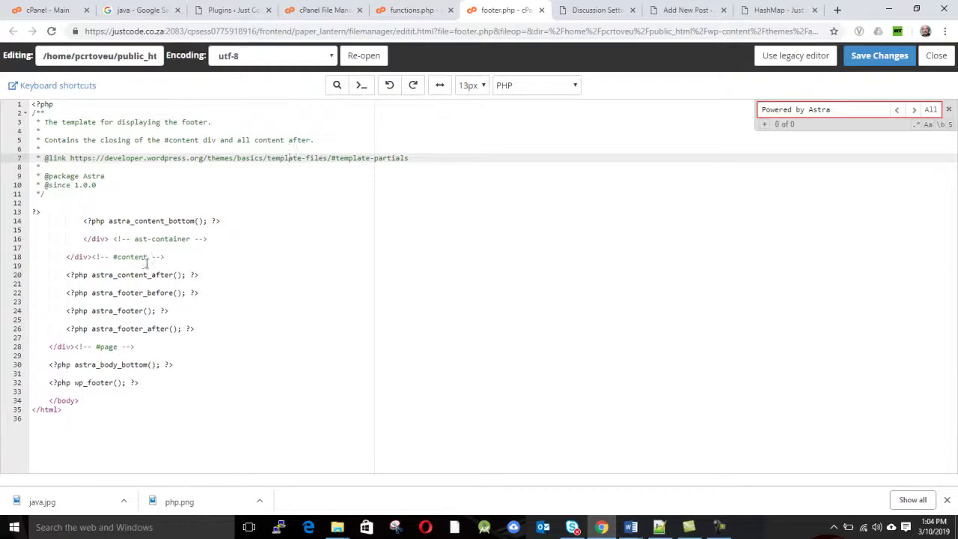
left_click(229, 12)
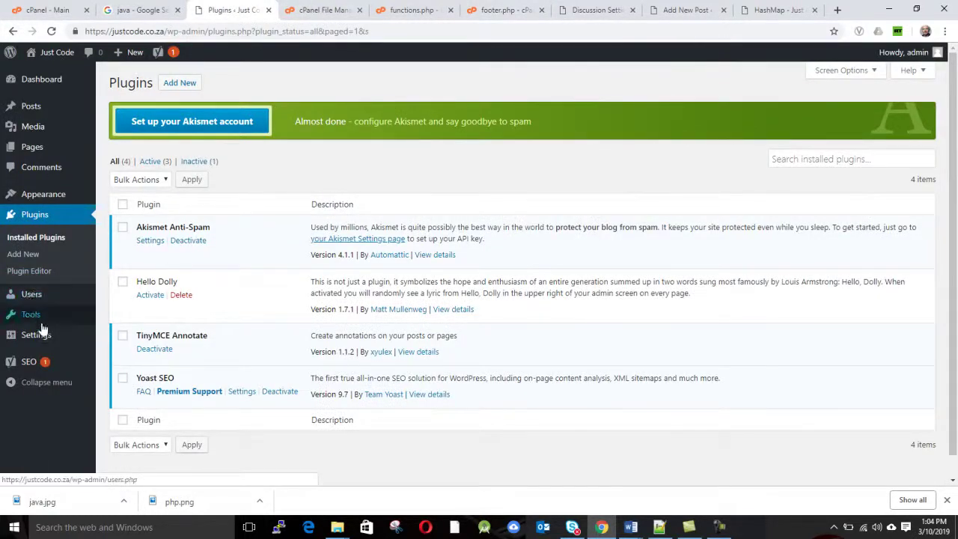
mouse_move(44, 194)
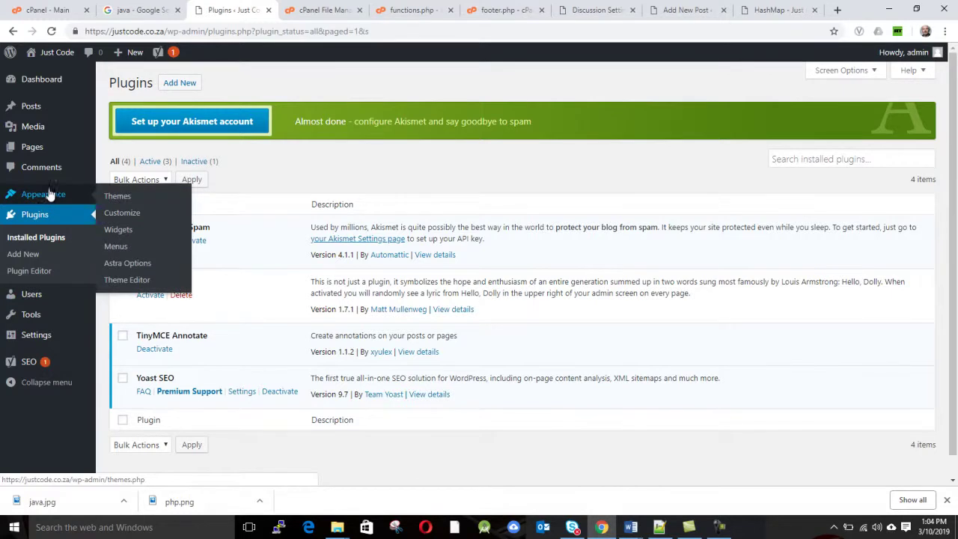
left_click(137, 212)
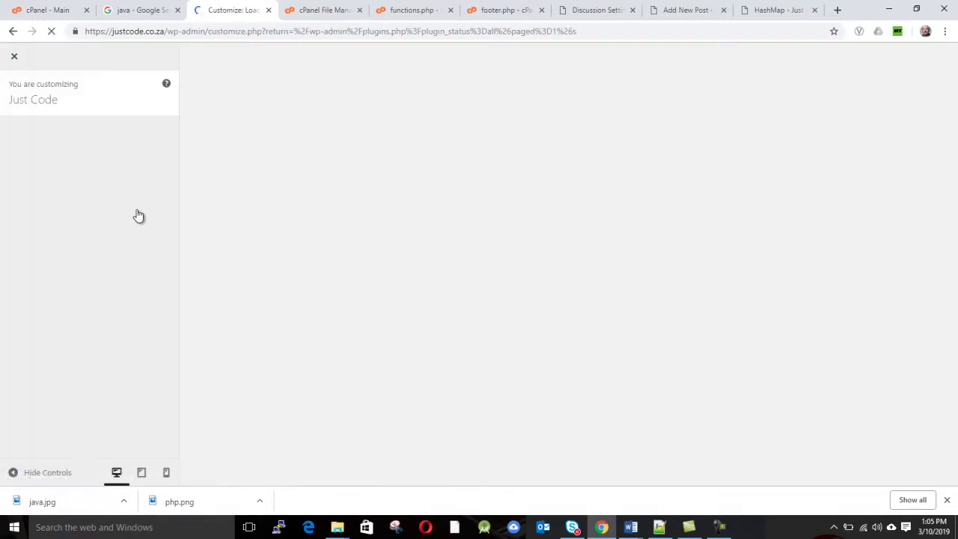
left_click(720, 527)
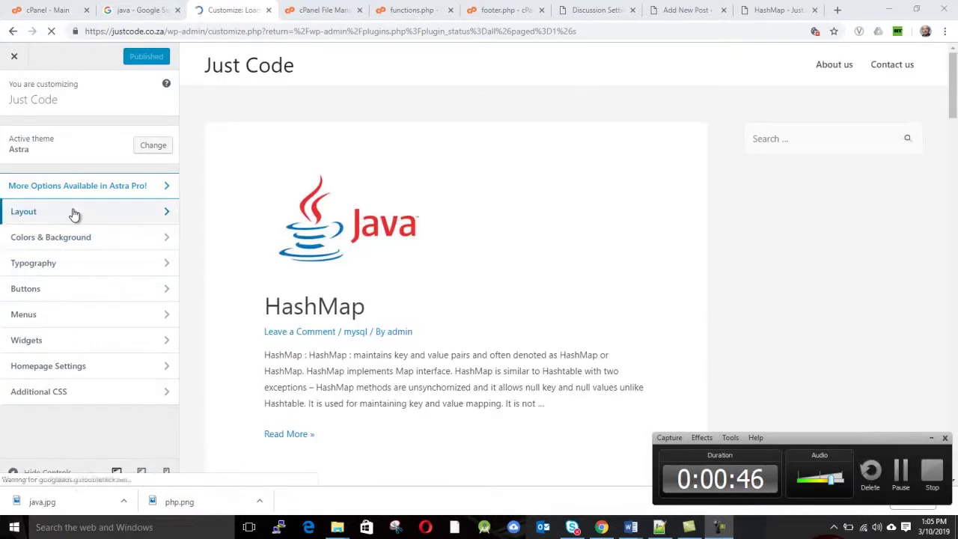
Open the Footer Bar settings within the site's footer layout options.
left_click(71, 213)
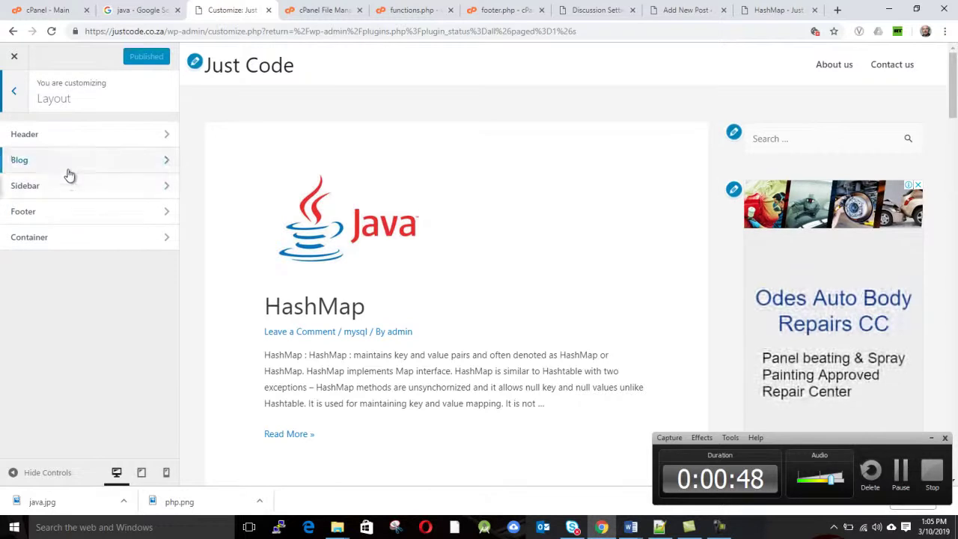
left_click(60, 213)
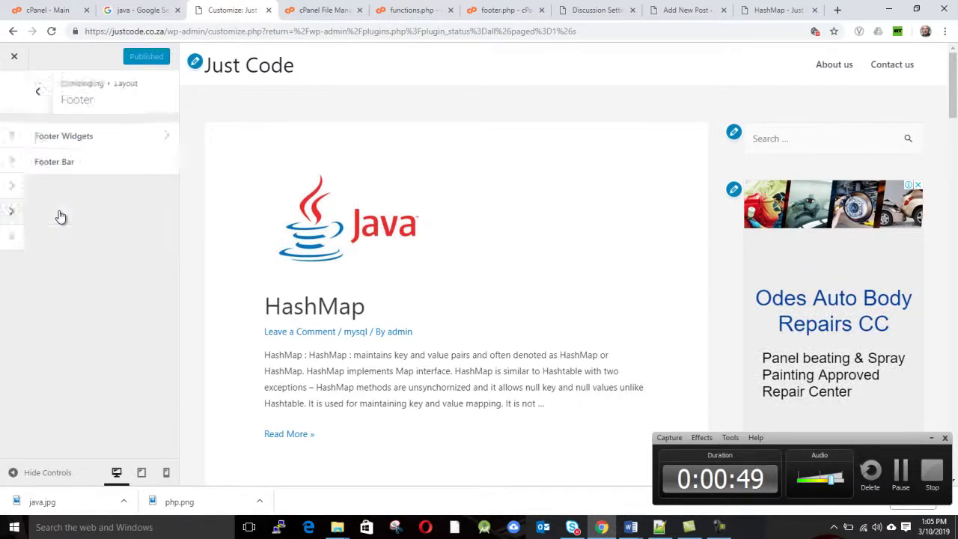
left_click(70, 166)
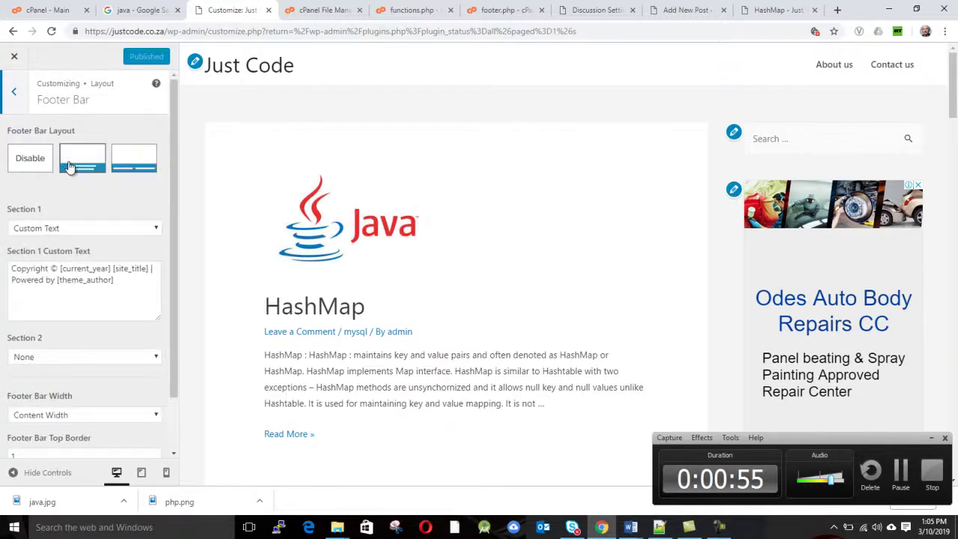
Examine the Footer Bar options and the year, site title and theme author placeholders in the Section 1 custom text.
scroll(149, 335, "down", 1)
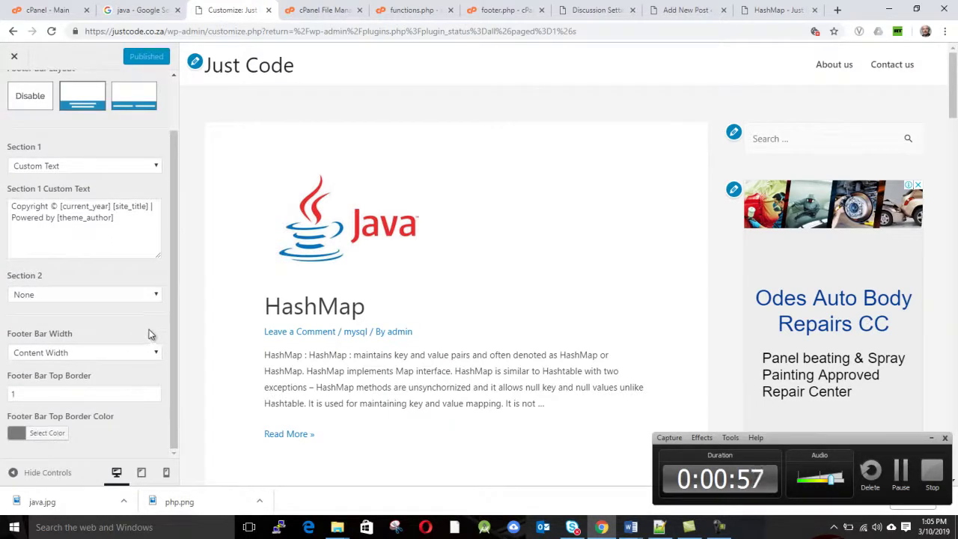
scroll(150, 329, "up", 1)
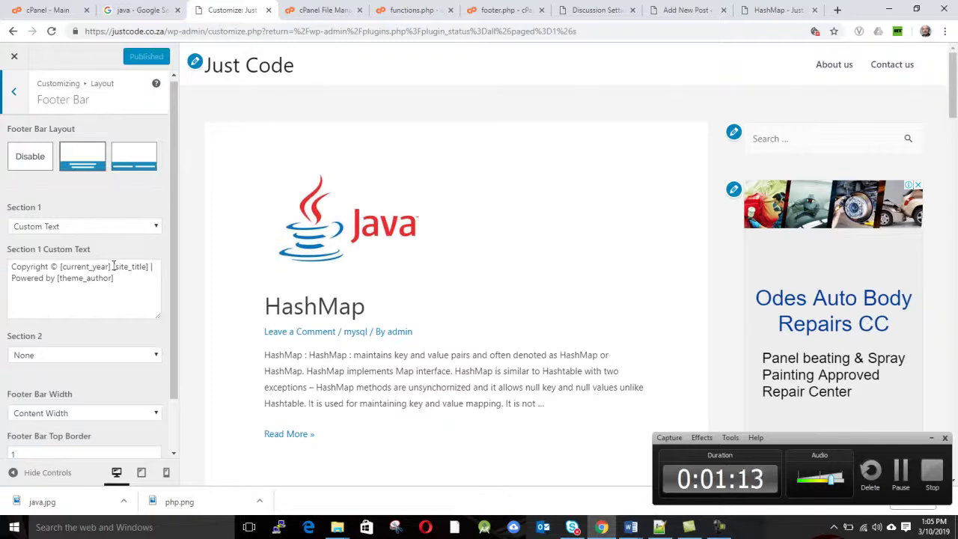
double_click(90, 267)
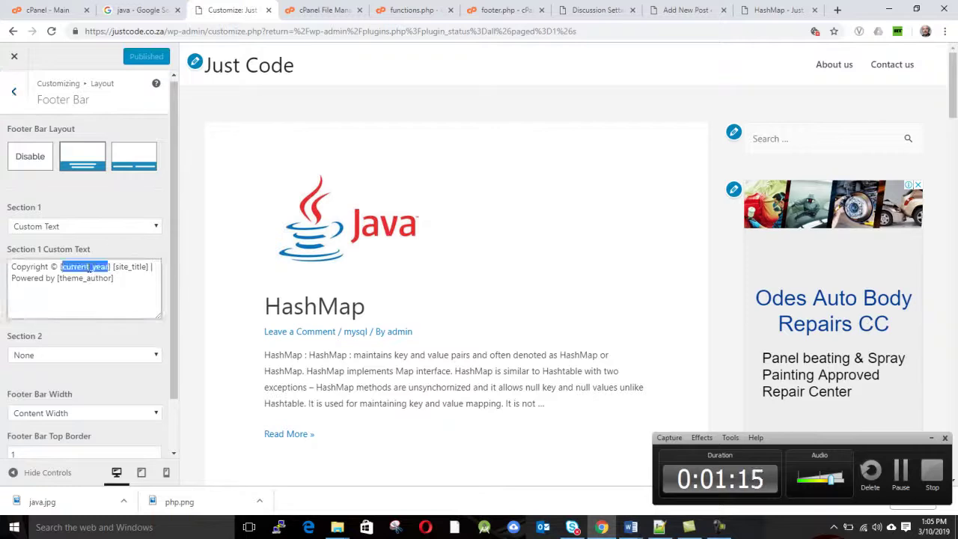
double_click(133, 267)
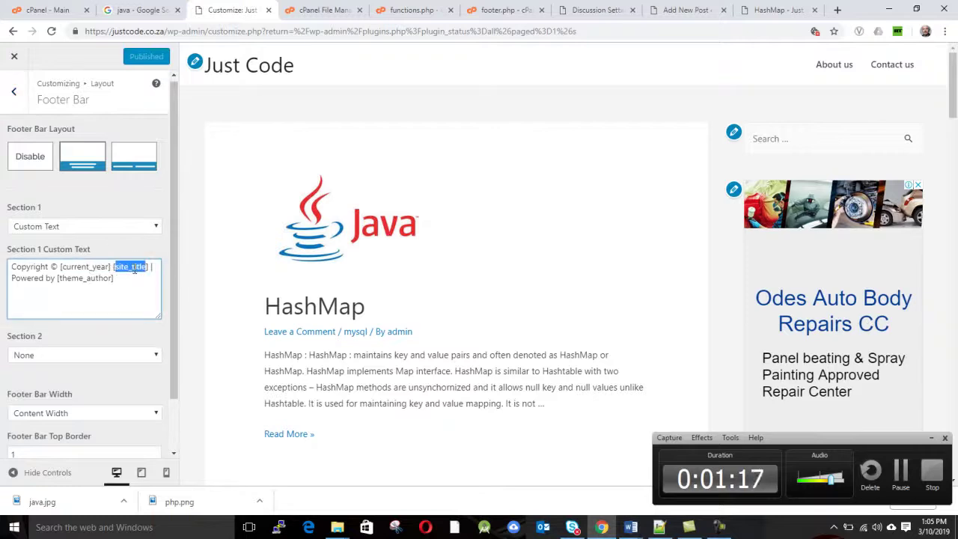
double_click(75, 279)
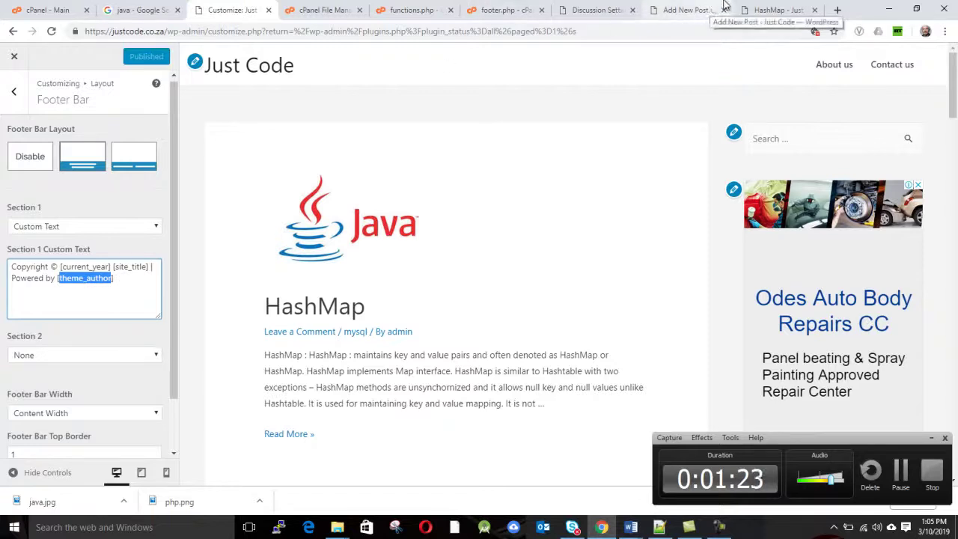
Inspect the year and site title in the HashMap post's footer and follow its Astra credit link.
left_click(770, 9)
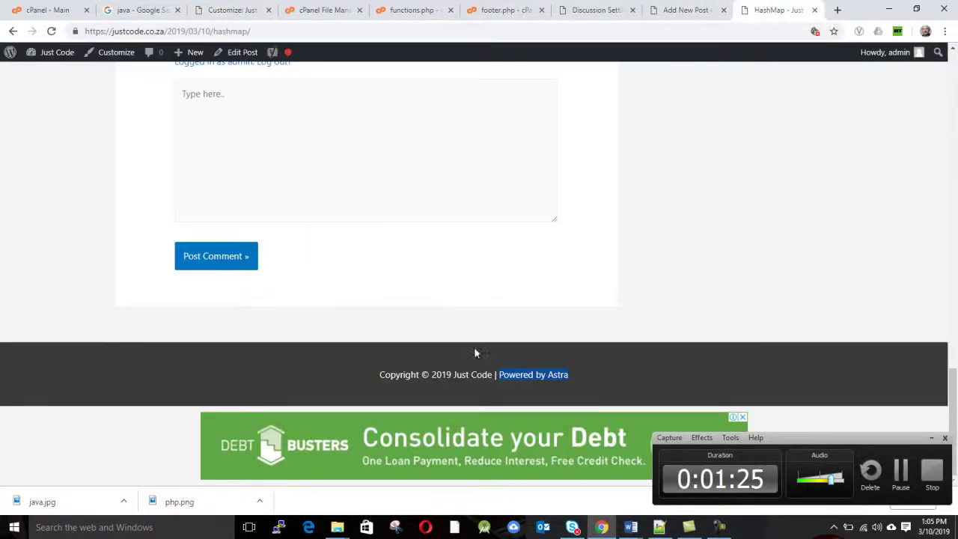
double_click(439, 376)
double_click(480, 374)
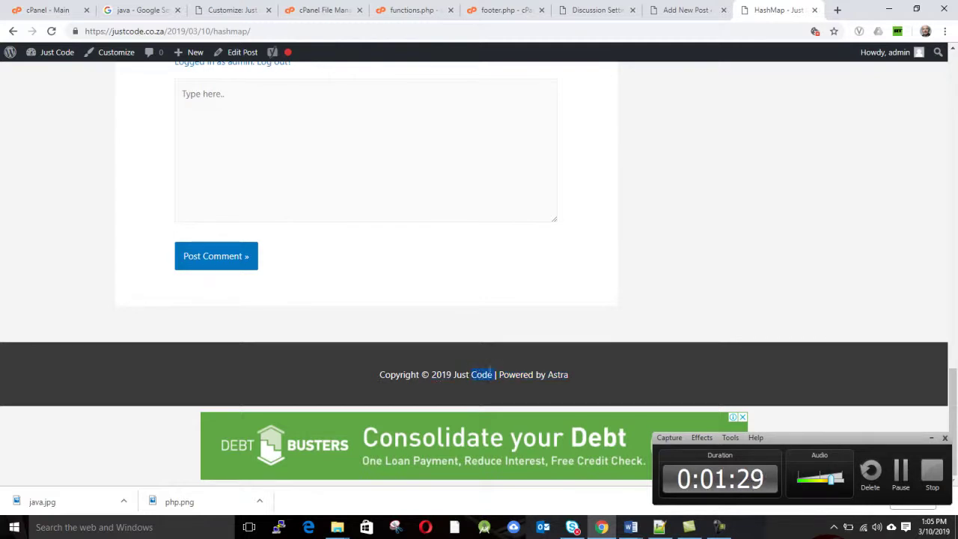
left_click(557, 376)
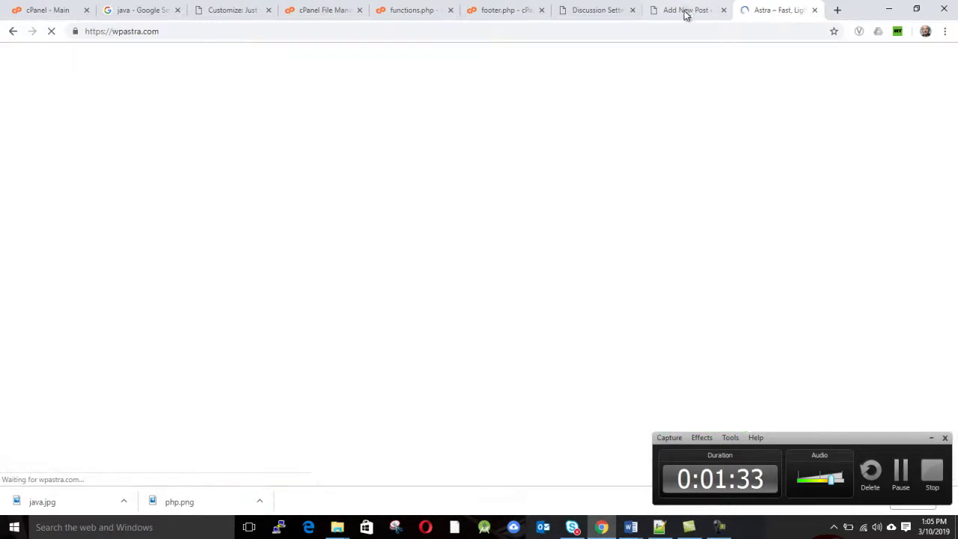
Replace the theme_author placeholder in the footer bar's Section 1 custom text with the site author's name, and publish the change.
left_click(684, 10)
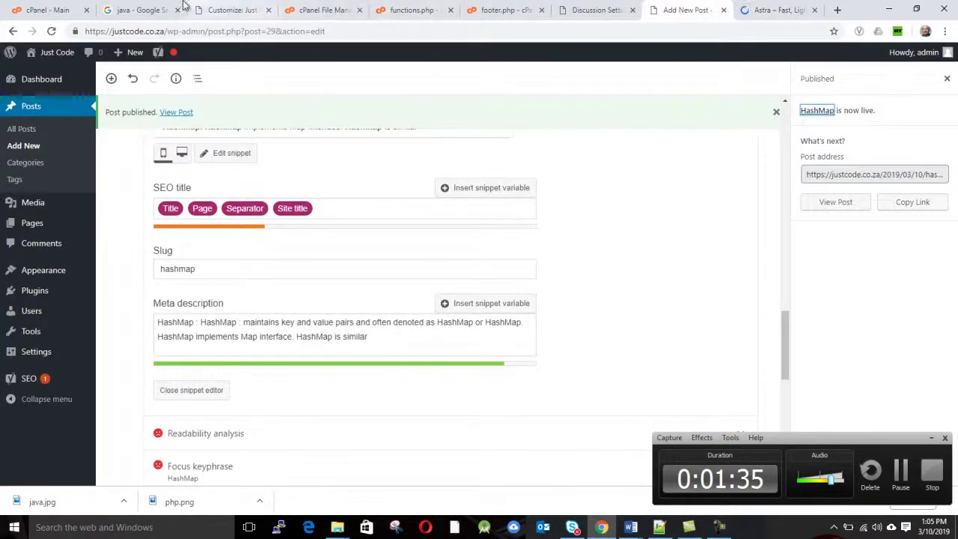
left_click(142, 10)
left_click(255, 9)
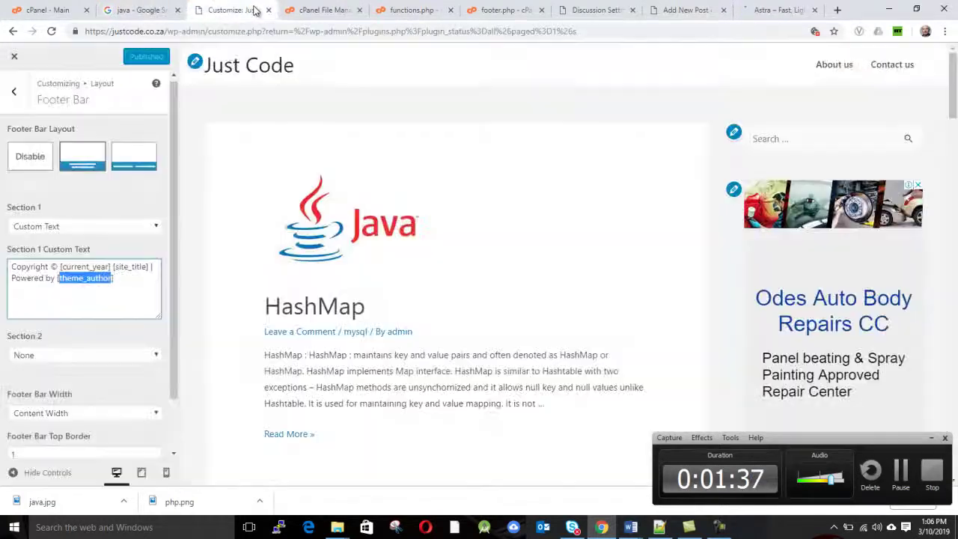
left_click(115, 279)
key("BackSpace")
key("BackSpace")
key("BackSpace")
key("BackSpace")
key("BackSpace")
key("BackSpace")
key("BackSpace")
key("BackSpace")
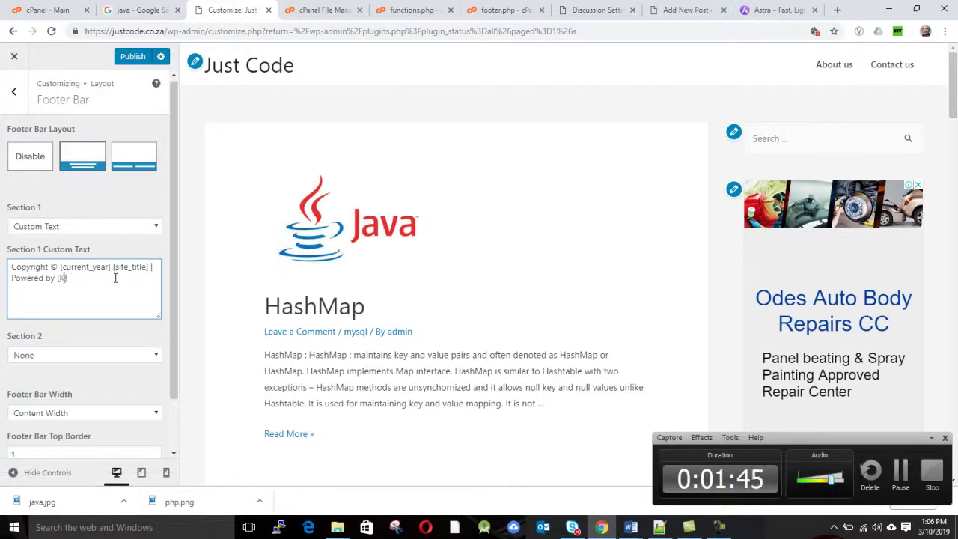
type("ing Musa")
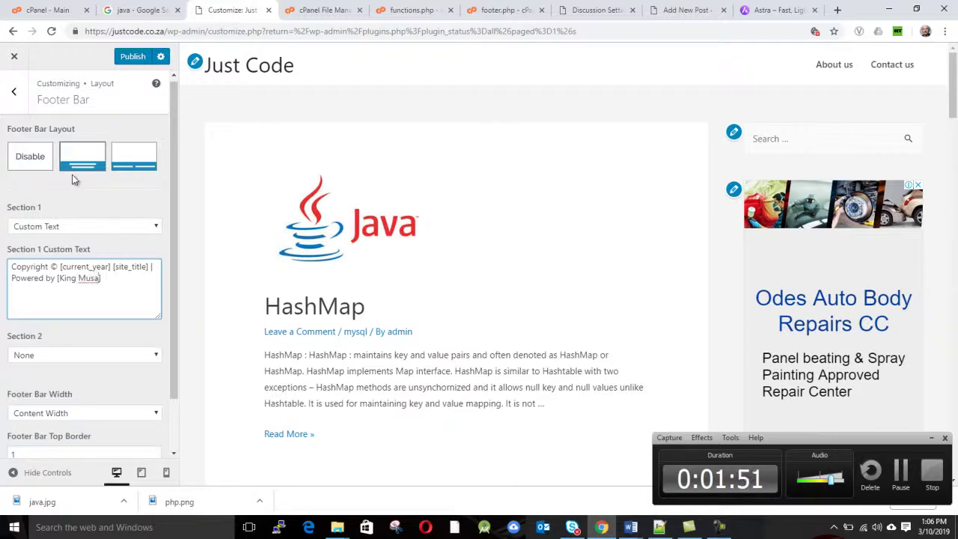
left_click(137, 55)
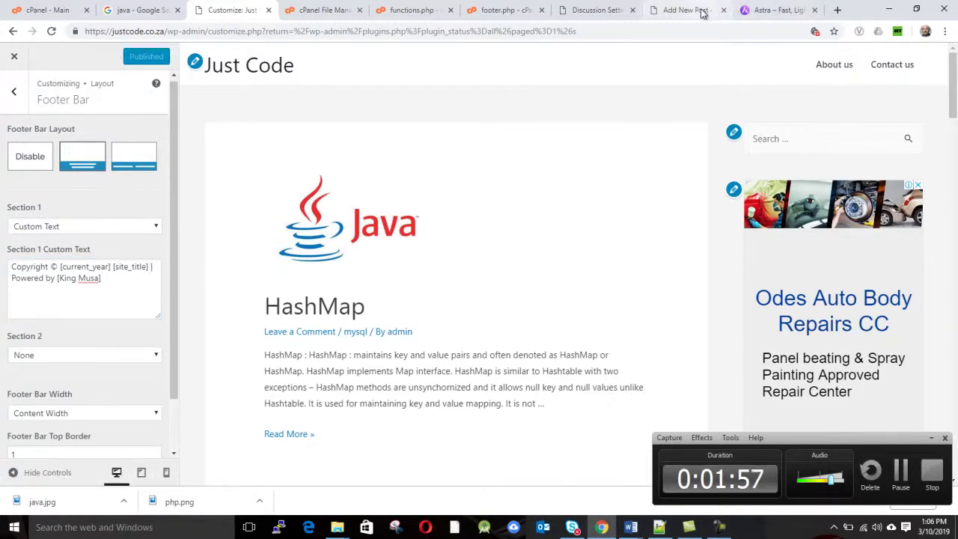
Return to the HashMap post, reload it and check the "Powered by" credit in its footer.
left_click(663, 9)
left_click(779, 10)
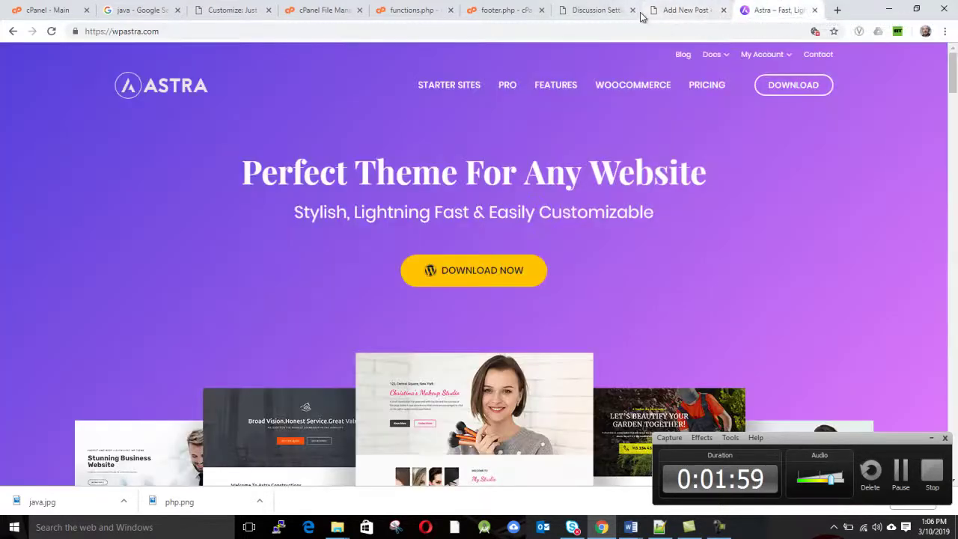
left_click(13, 31)
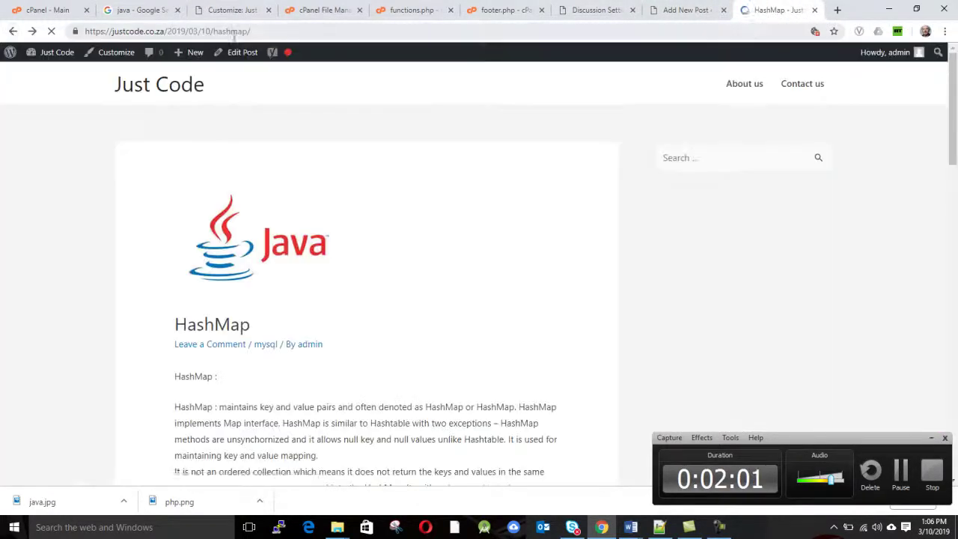
left_click(266, 30)
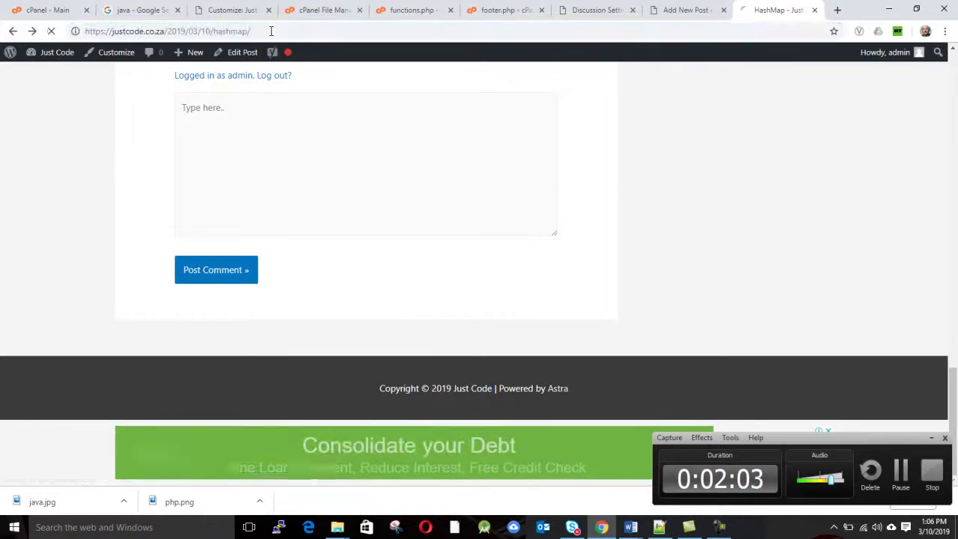
scroll(490, 122, "down", 15)
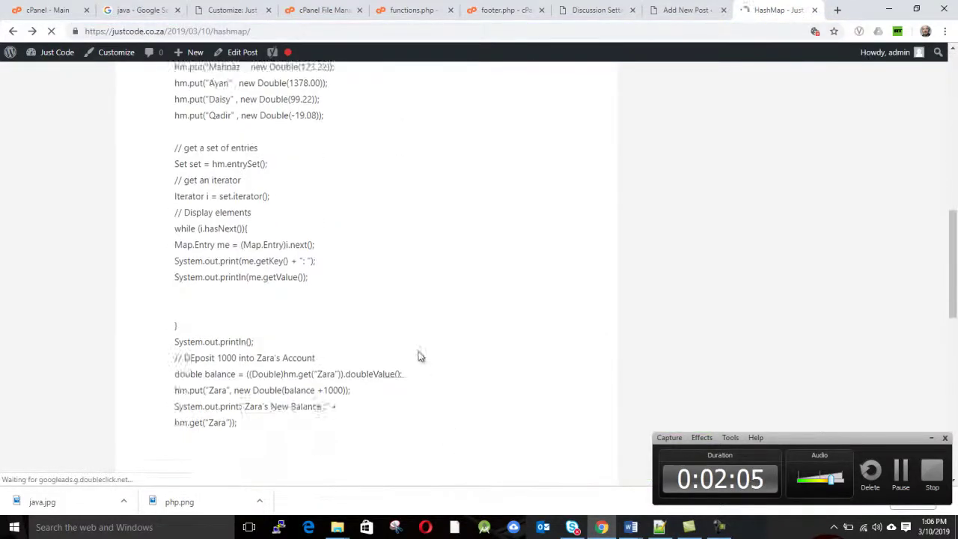
scroll(418, 345, "down", 5)
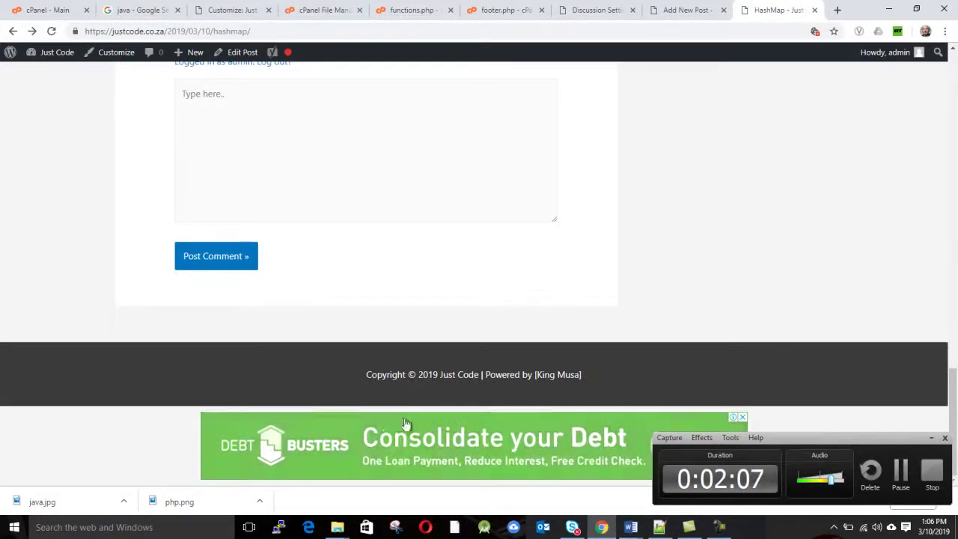
double_click(559, 370)
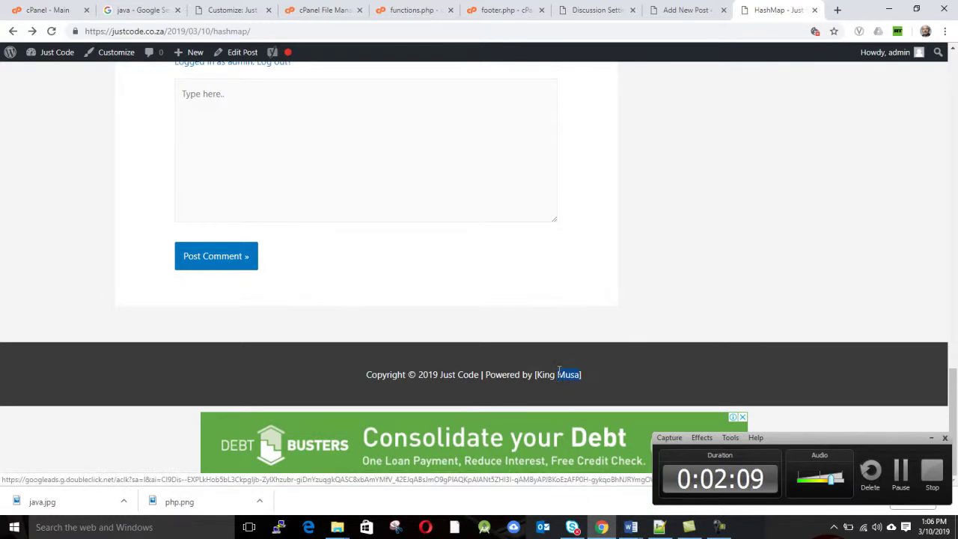
left_click(506, 378)
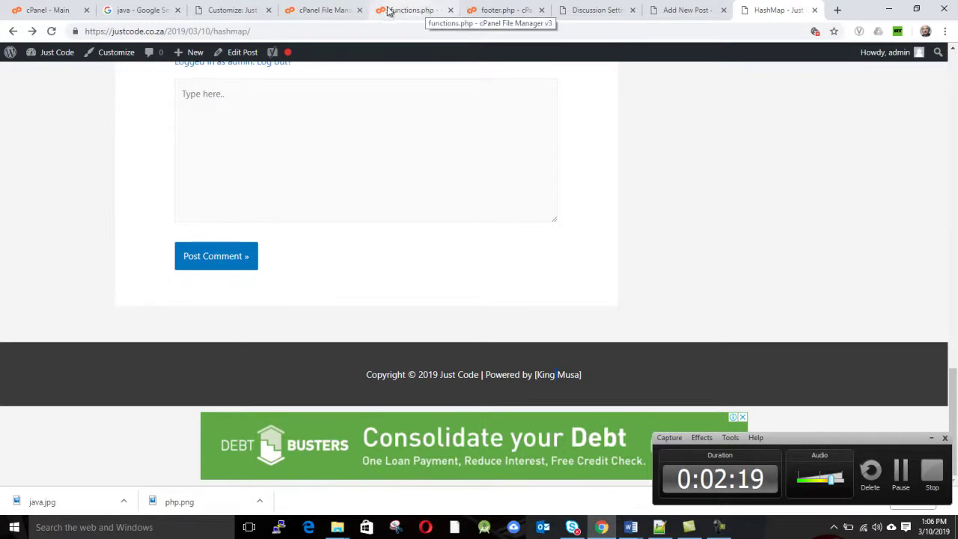
Remove the square brackets around the author's name in the footer bar's Section 1 custom text, and publish the change.
left_click(226, 9)
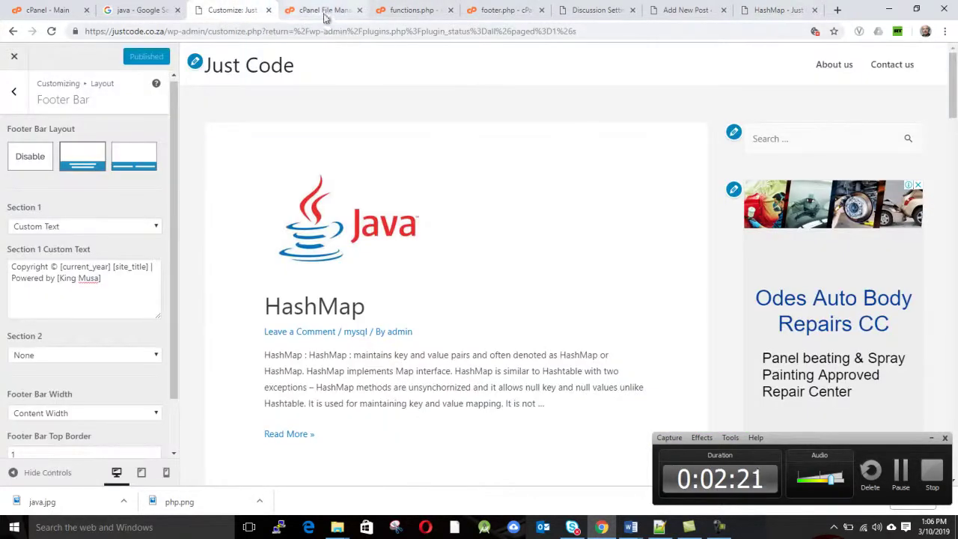
left_click(102, 279)
key("BackSpace")
key("Left")
key("Left")
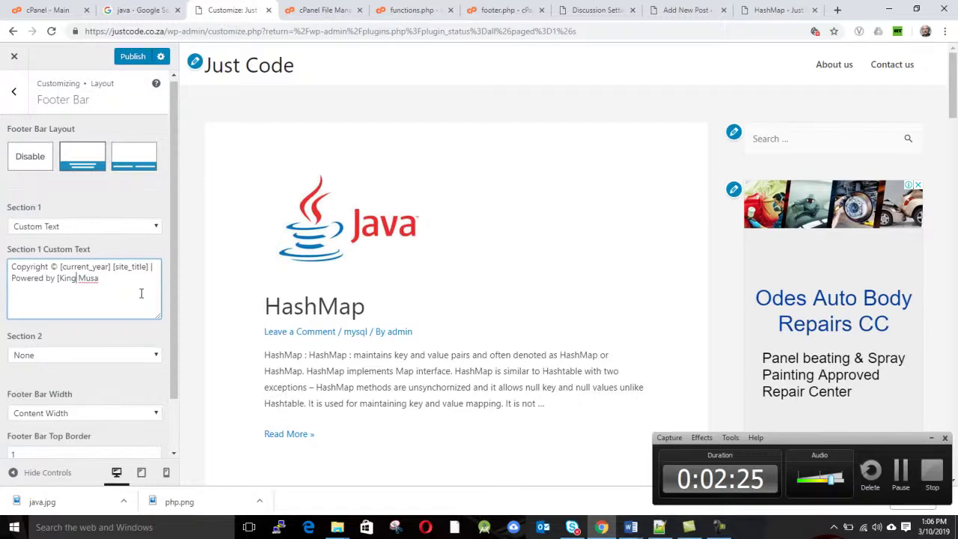
key("BackSpace")
double_click(74, 278)
left_click(99, 278)
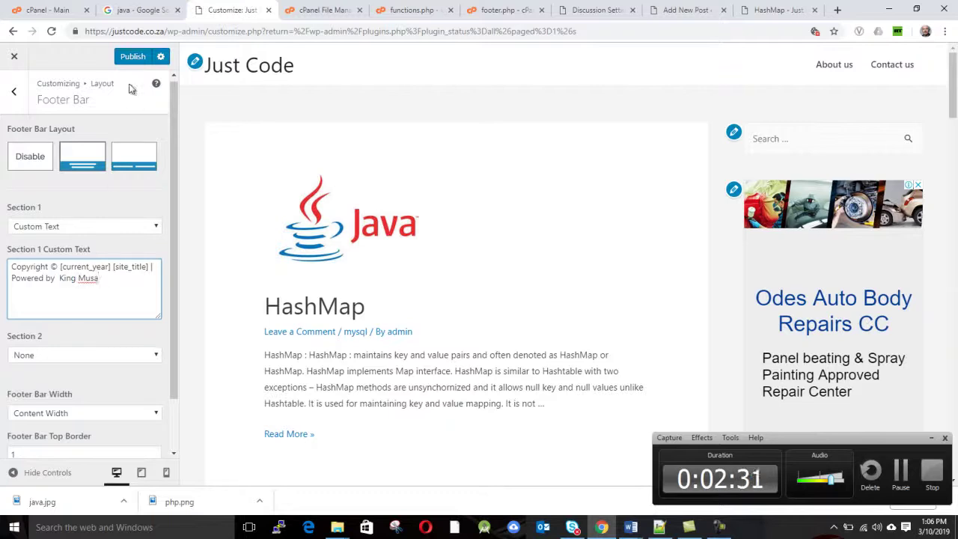
left_click(132, 56)
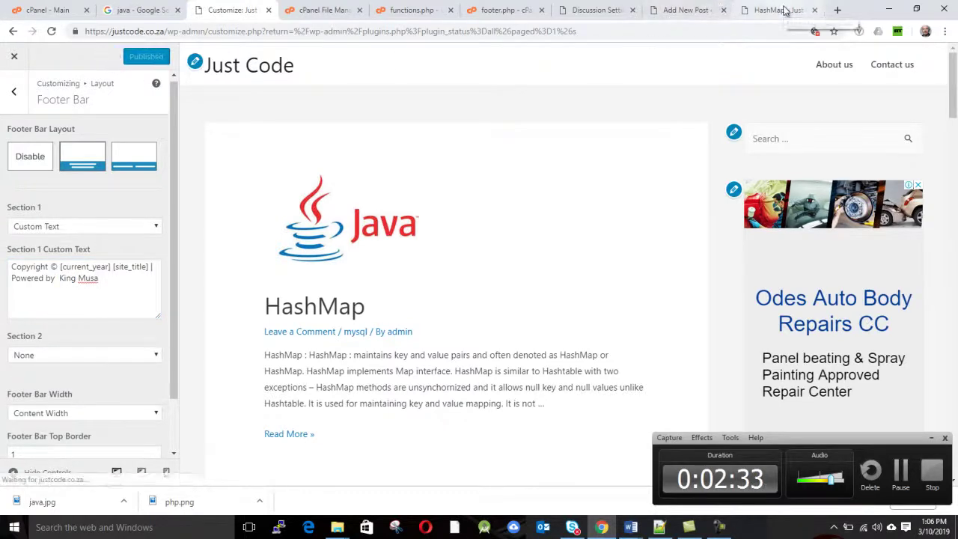
Switch back to the HashMap post, reload it and check how the author's name appears in the footer credit.
left_click(782, 9)
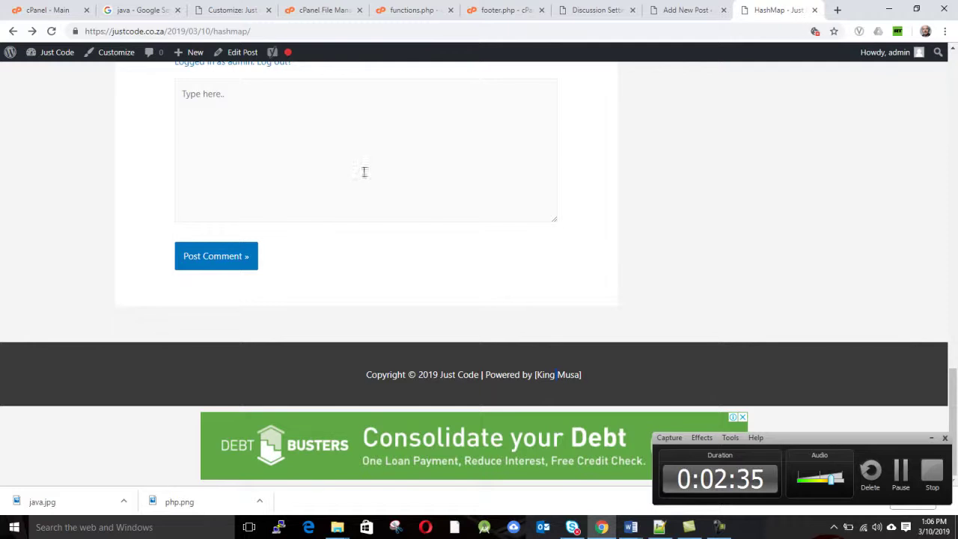
left_click(340, 30)
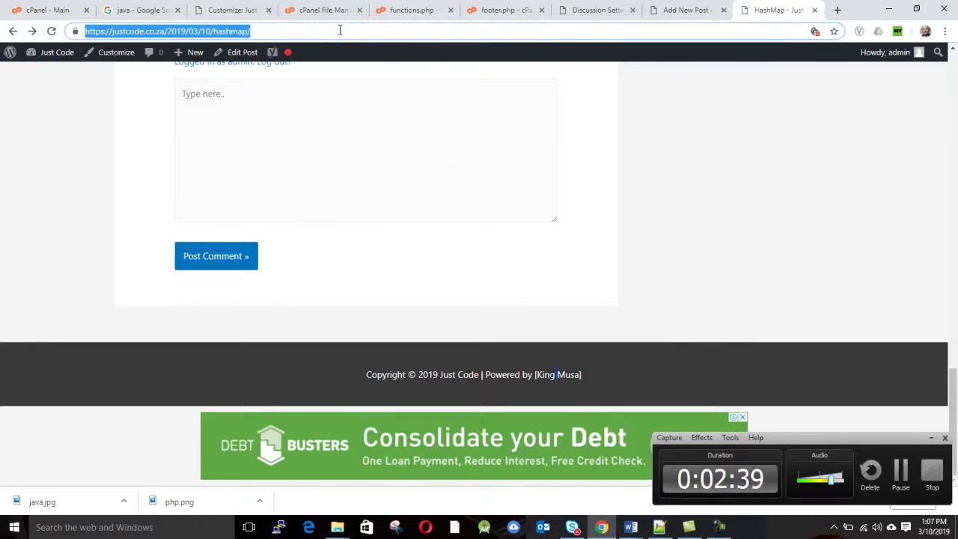
key("Return")
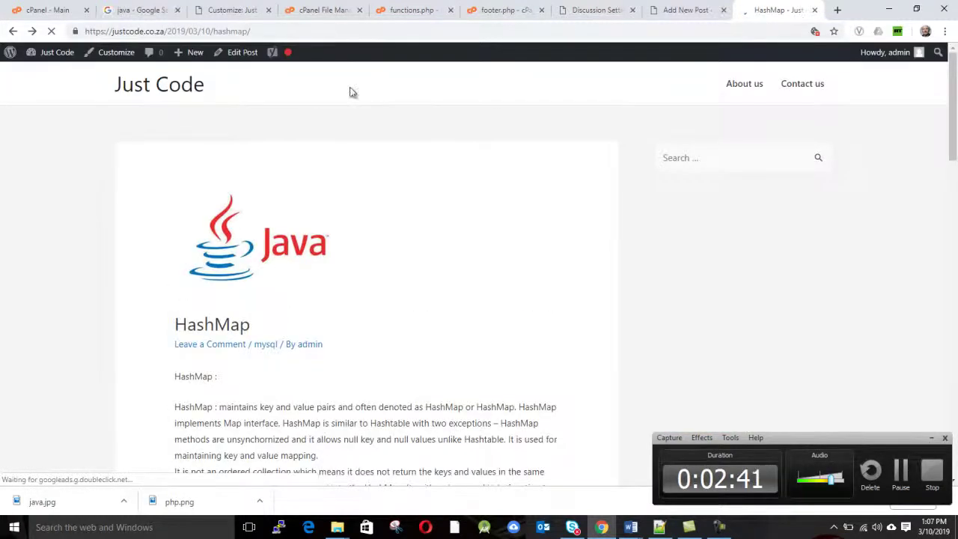
scroll(417, 240, "down", 15)
scroll(418, 240, "down", 5)
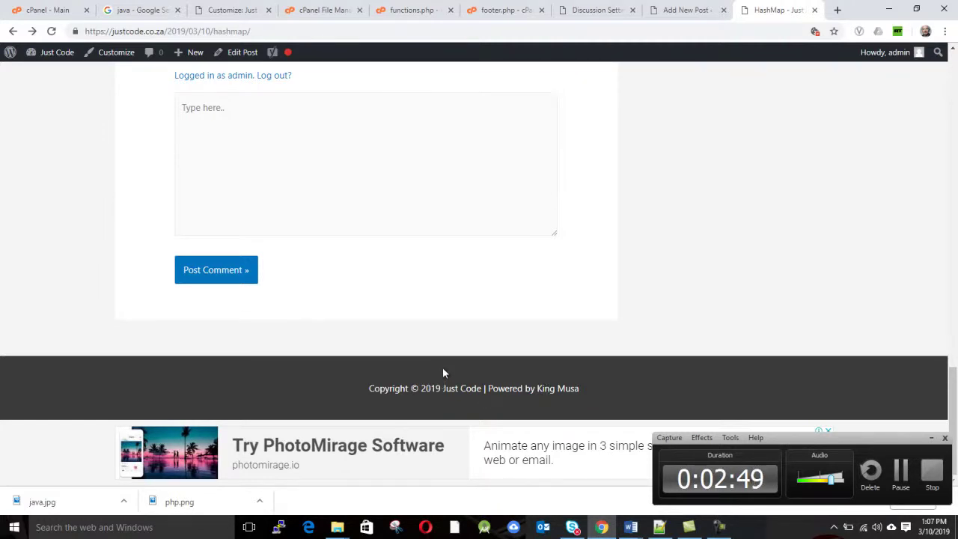
scroll(609, 372, "up", 2)
scroll(615, 377, "down", 2)
scroll(270, 348, "up", 1)
scroll(270, 349, "down", 1)
Open the Just Code home page from the site title and check the "Powered by" credit in its footer.
scroll(491, 402, "up", 6)
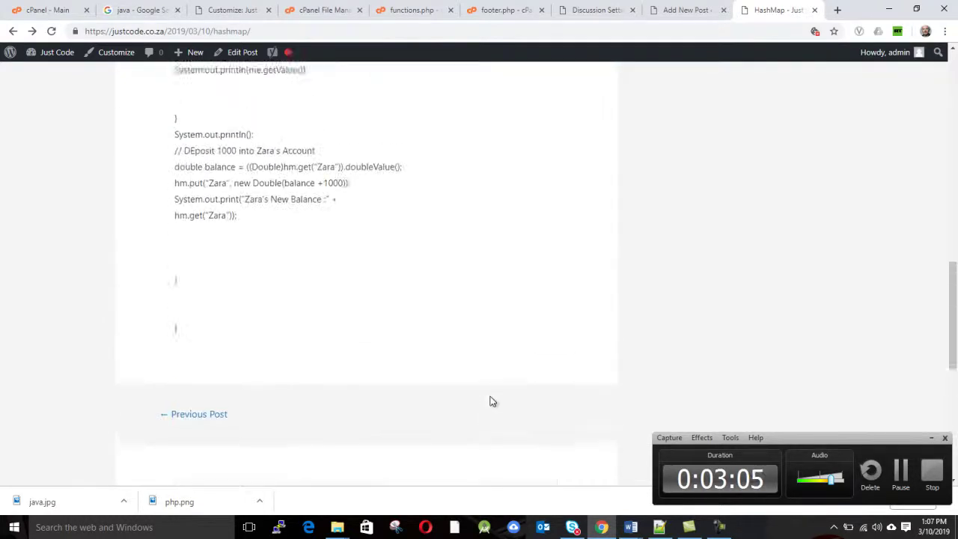
scroll(491, 401, "up", 12)
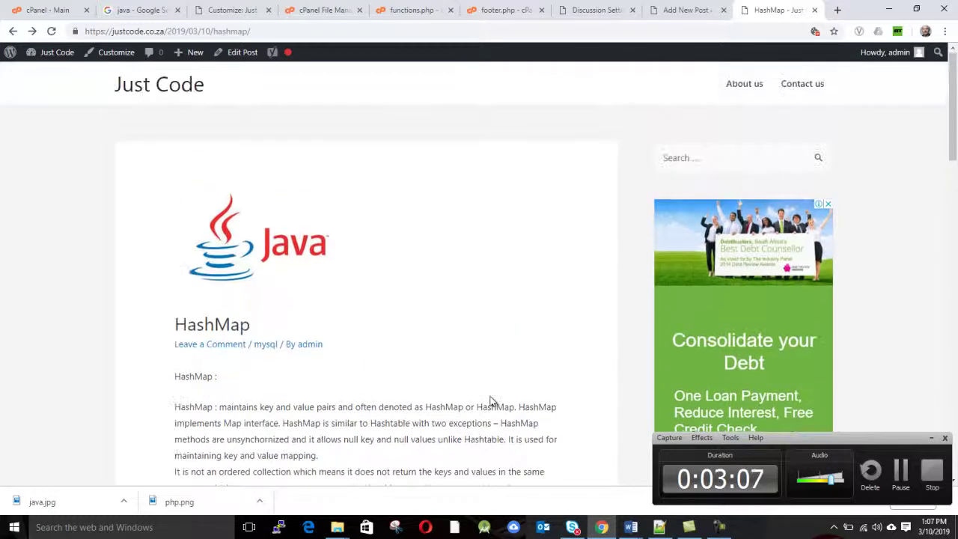
left_click(172, 89)
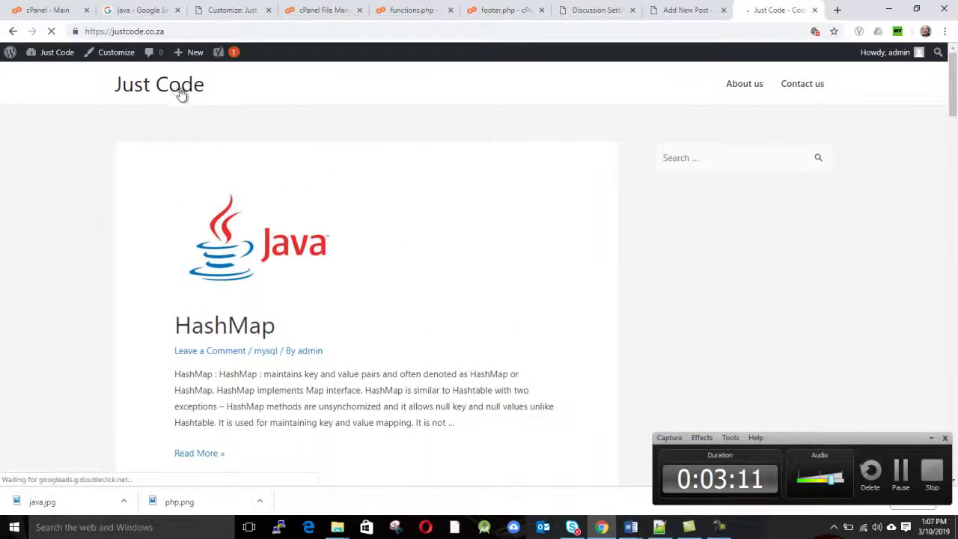
scroll(222, 148, "down", 2)
scroll(246, 164, "down", 10)
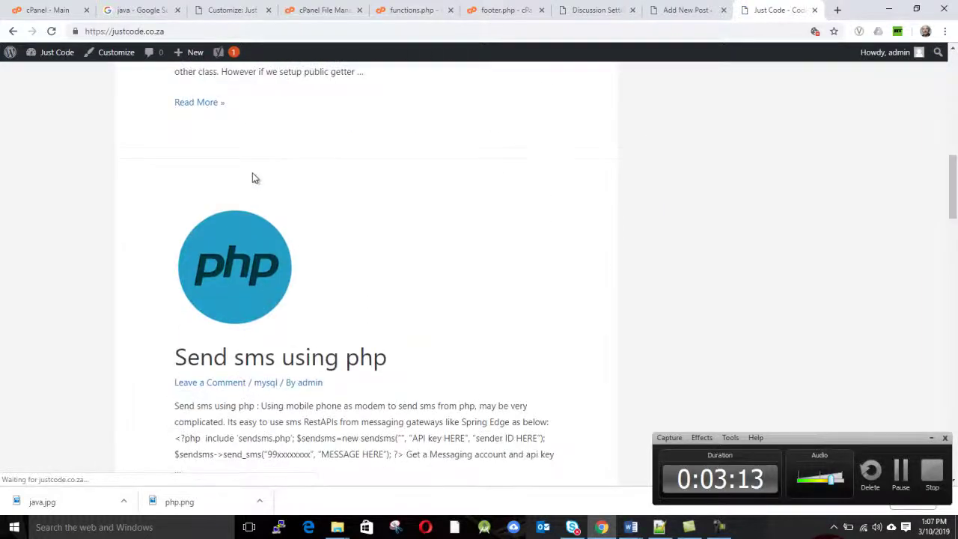
scroll(258, 184, "down", 10)
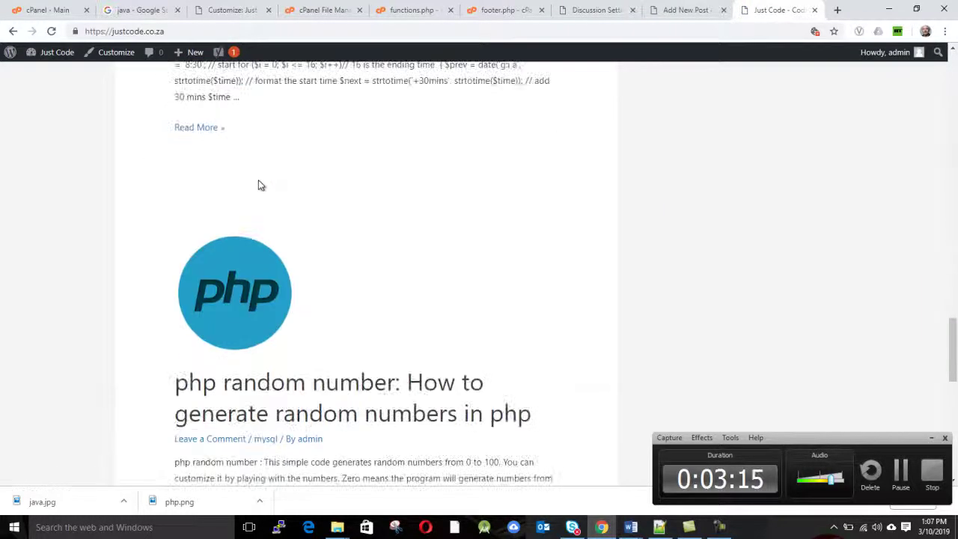
scroll(259, 183, "down", 6)
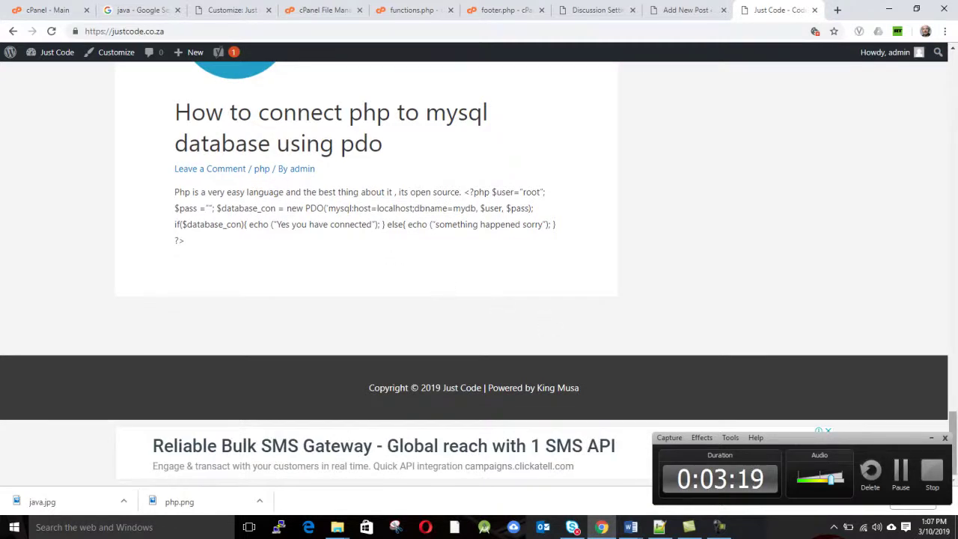
left_click_drag(873, 437, 872, 464)
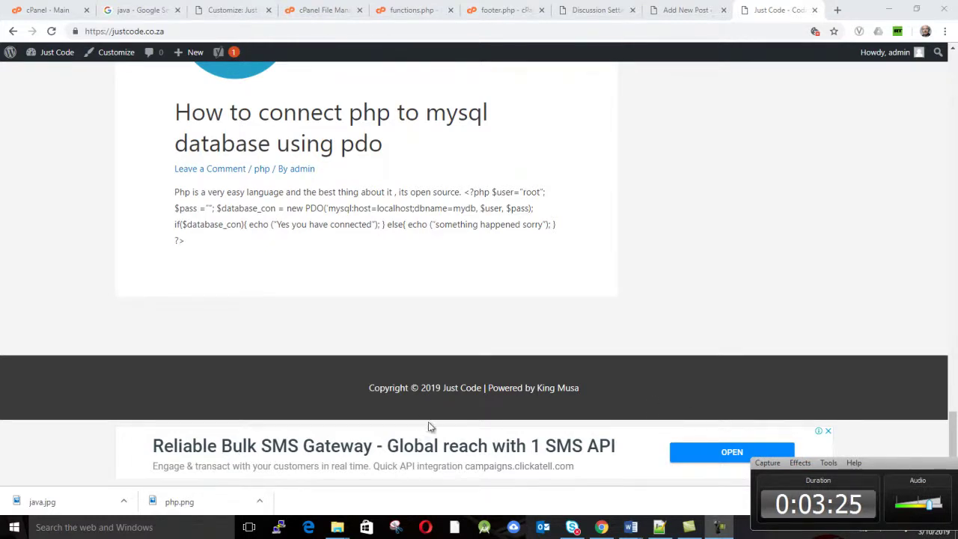
scroll(431, 424, "up", 8)
scroll(433, 426, "up", 10)
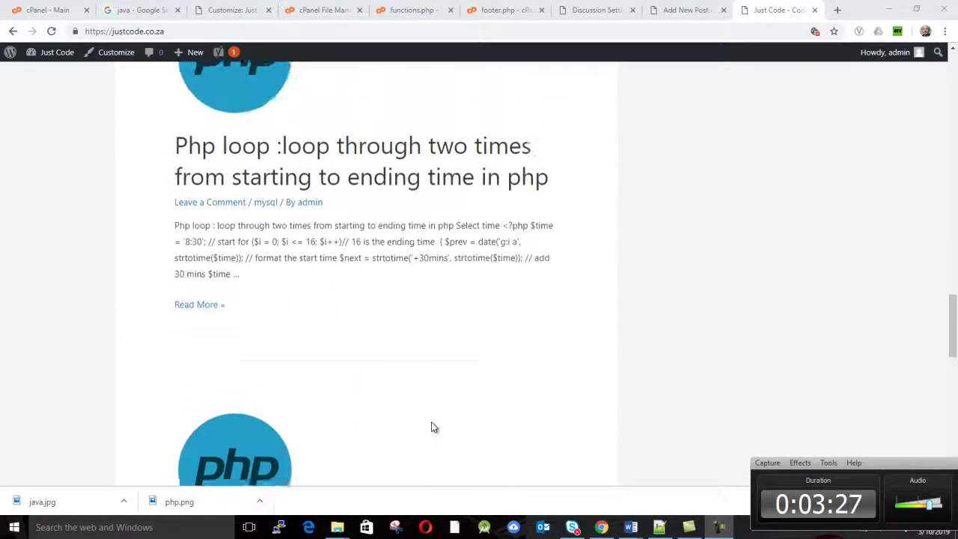
scroll(431, 426, "up", 8)
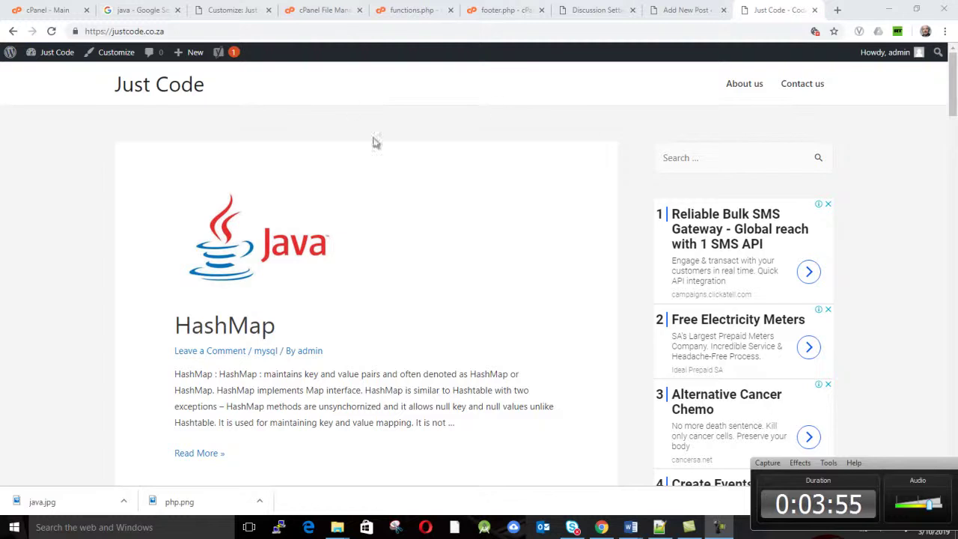
scroll(384, 202, "down", 5)
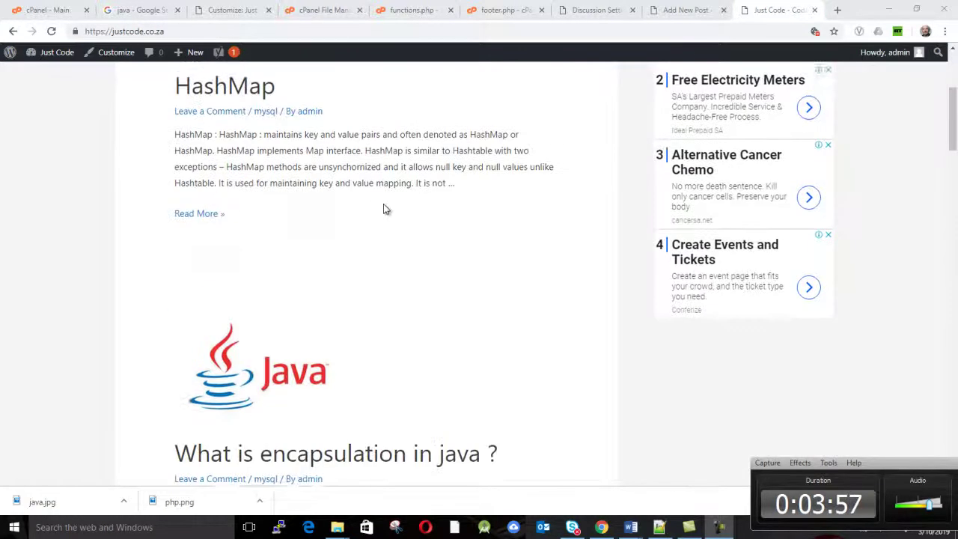
scroll(384, 209, "up", 2)
scroll(384, 212, "up", 3)
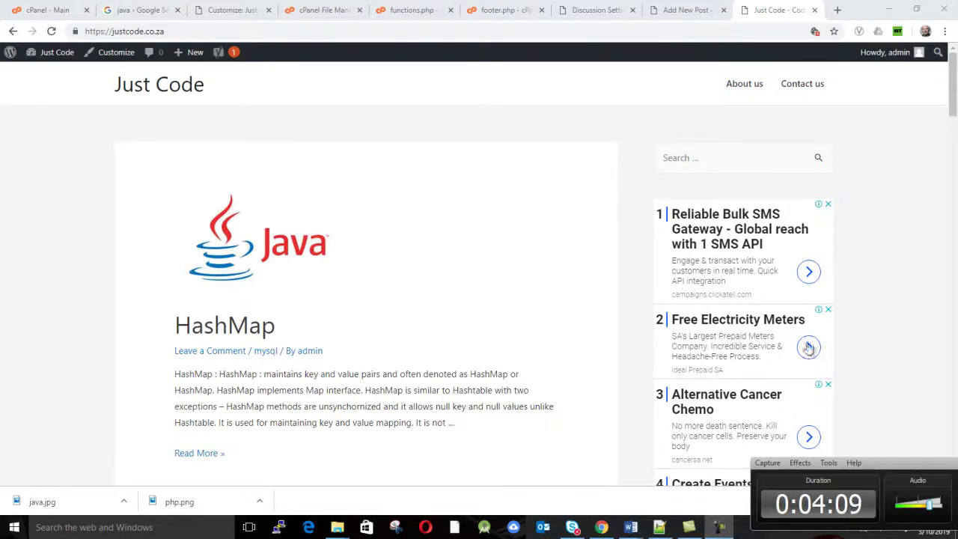
scroll(913, 416, "down", 4)
scroll(903, 407, "down", 3)
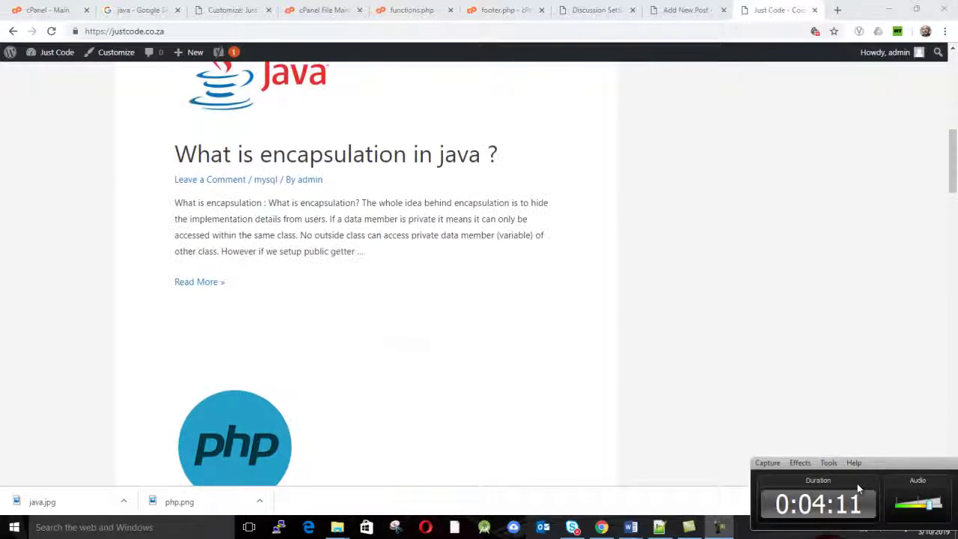
left_click(855, 463)
left_click(782, 402)
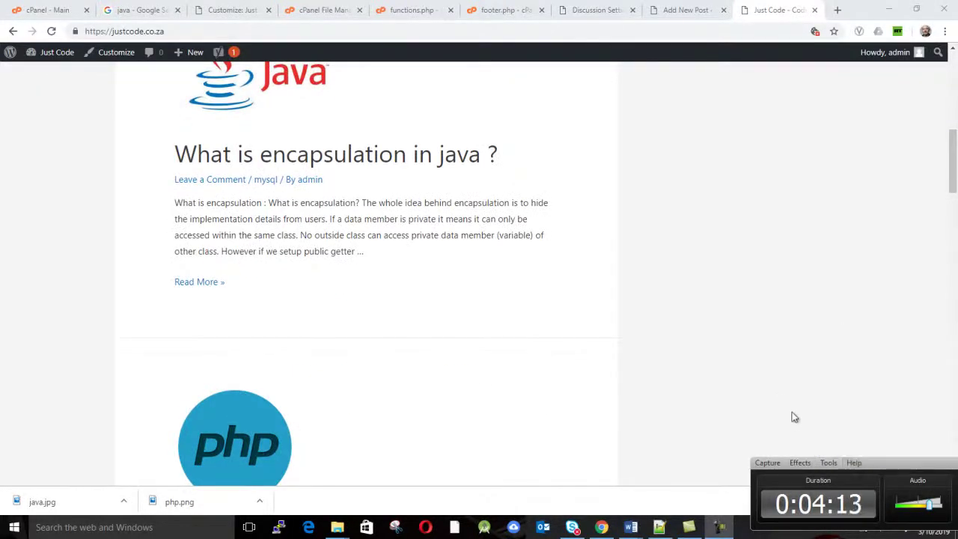
left_click_drag(909, 462, 633, 295)
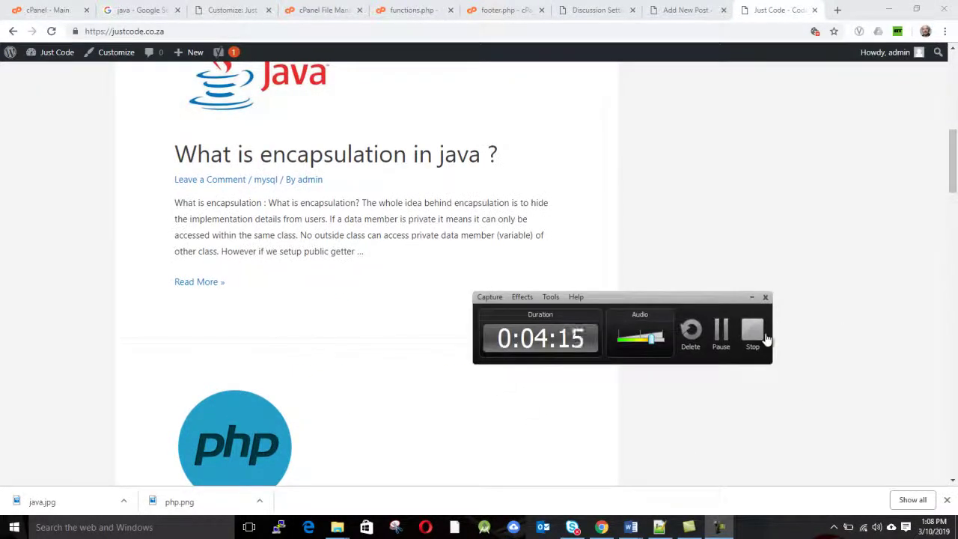